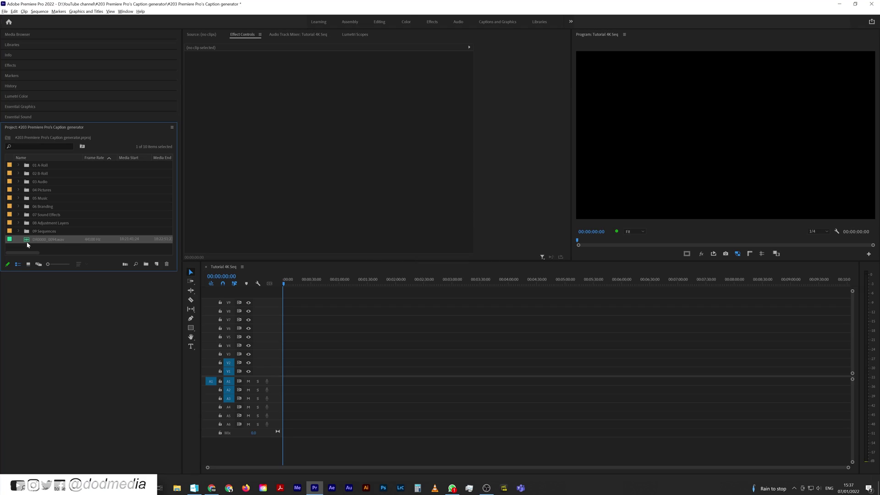
Step: Place DR0000_0094.wav on track A1, adjust its audio gain, and play it back
drag(133, 278, 288, 387)
click(327, 383)
key(g)
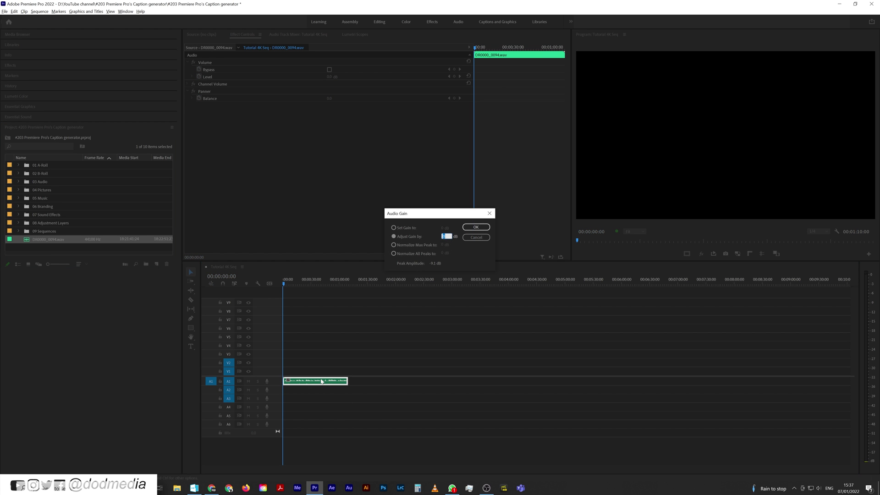
key(Return)
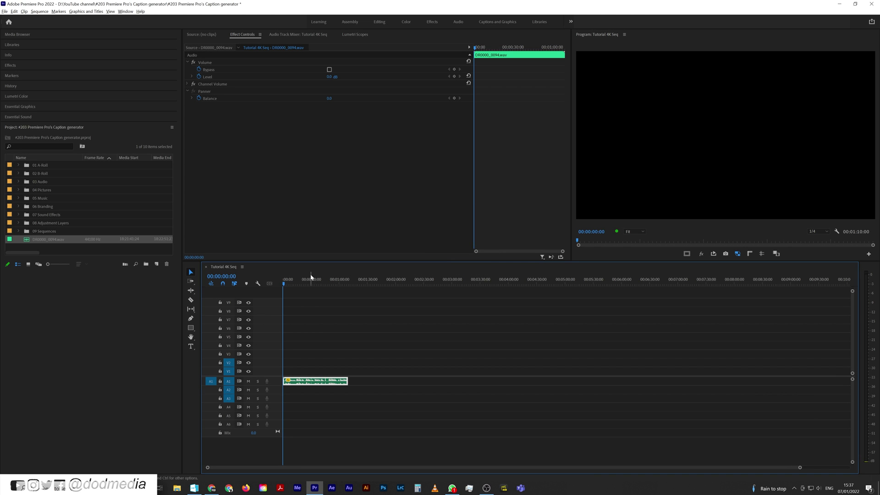
key(space)
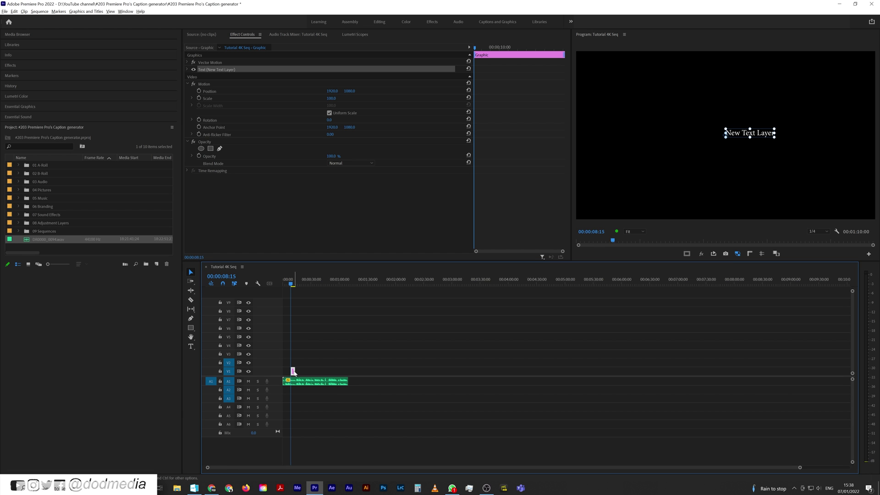
Step: Open the New Text Layer graphic's properties for editing in Essential Graphics
double_click(293, 372)
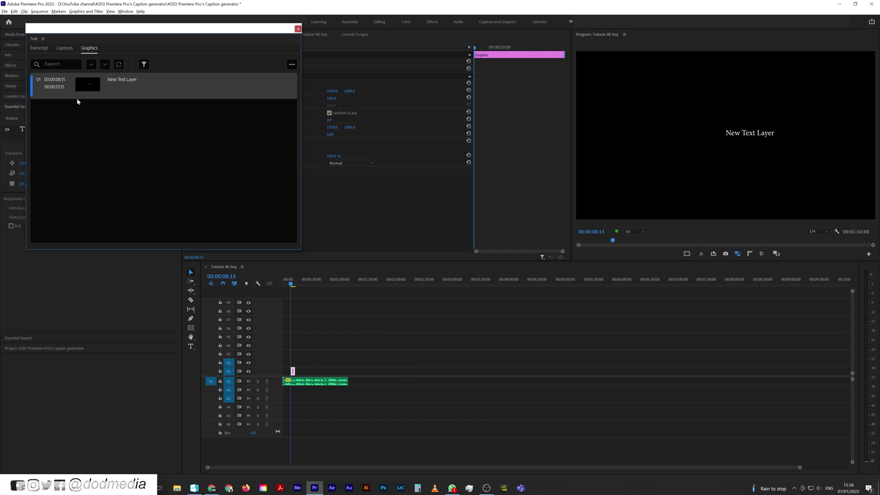
Step: Switch the Text panel to its Captions section
click(63, 49)
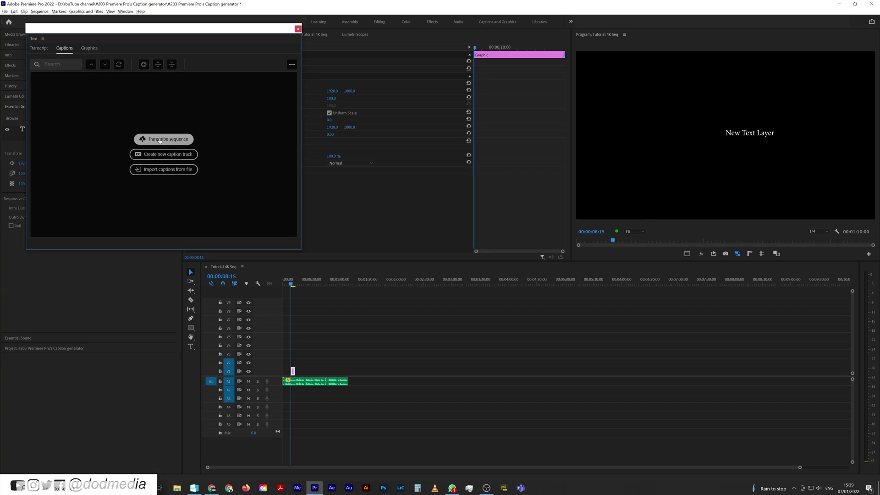
Step: Transcribe the sequence's Mix audio automatically with English as the language
click(159, 139)
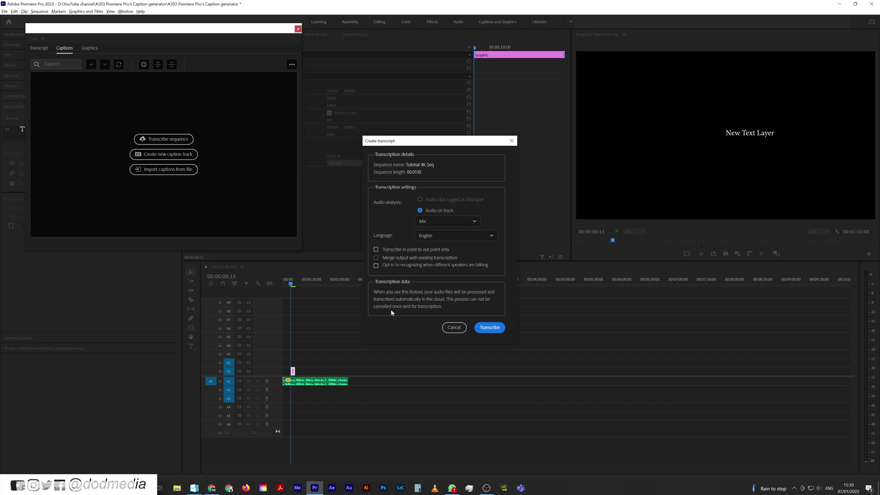
click(427, 238)
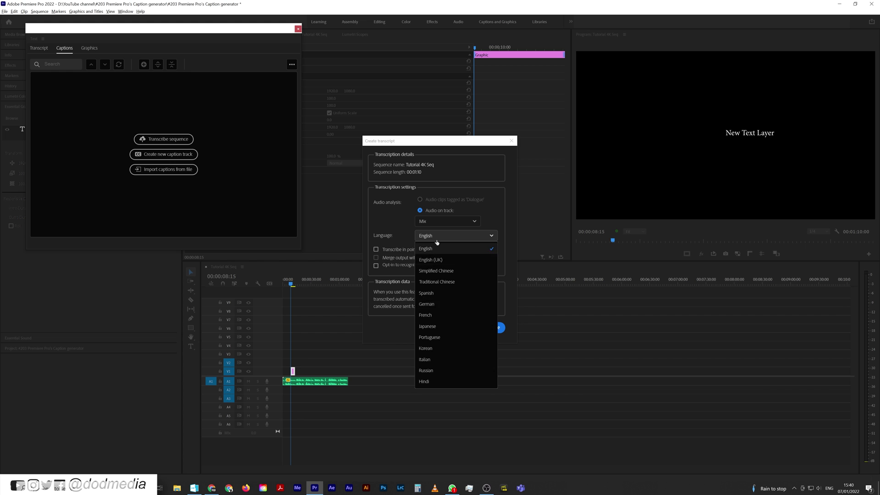
click(427, 249)
click(489, 328)
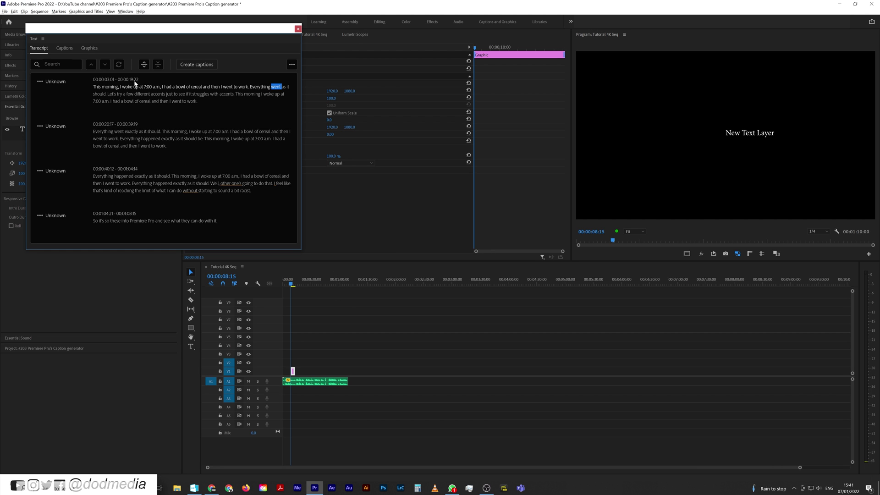
Step: Jump playback to 'had' and the third transcript paragraph, then set up captions from the transcript
click(115, 101)
click(103, 176)
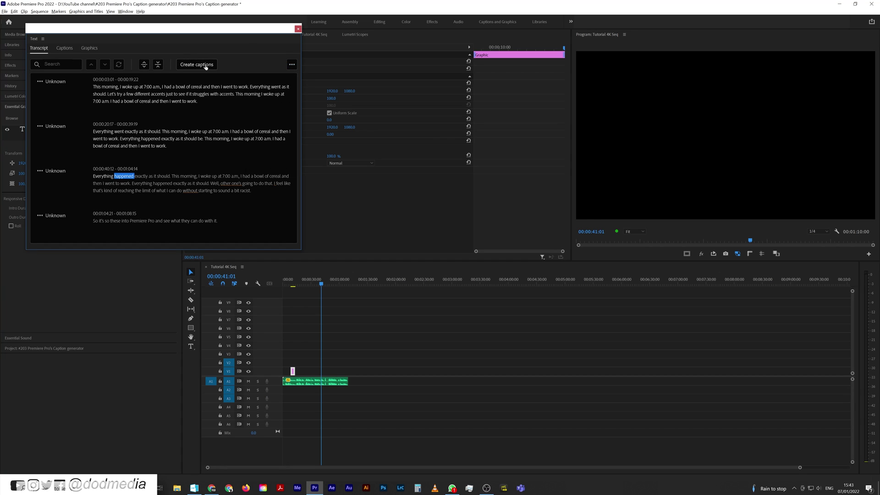
click(205, 65)
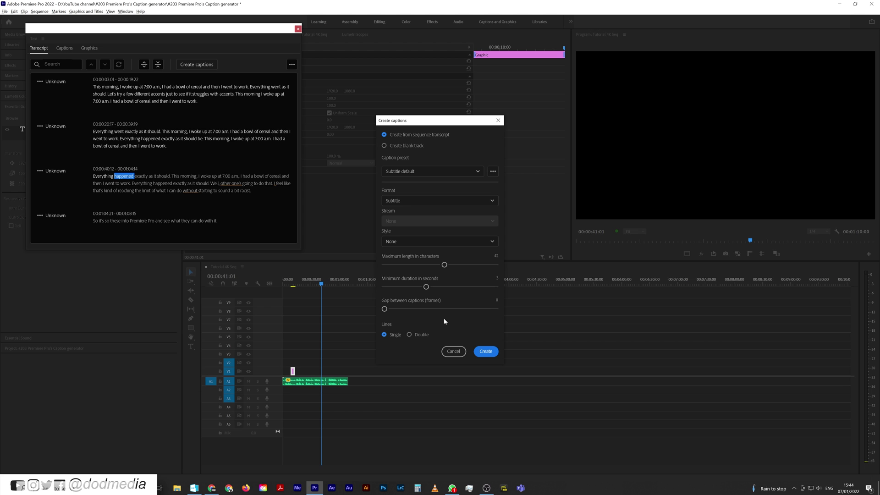
Step: Create single-line captions from the sequence transcript using the Subtitle preset
click(486, 351)
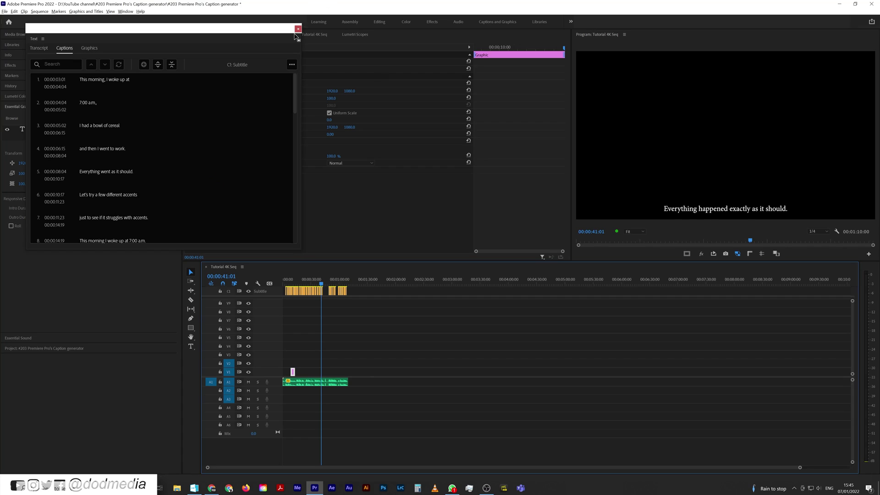
Step: Close the floating Text panel once the C1 Subtitle track is on the timeline
click(298, 30)
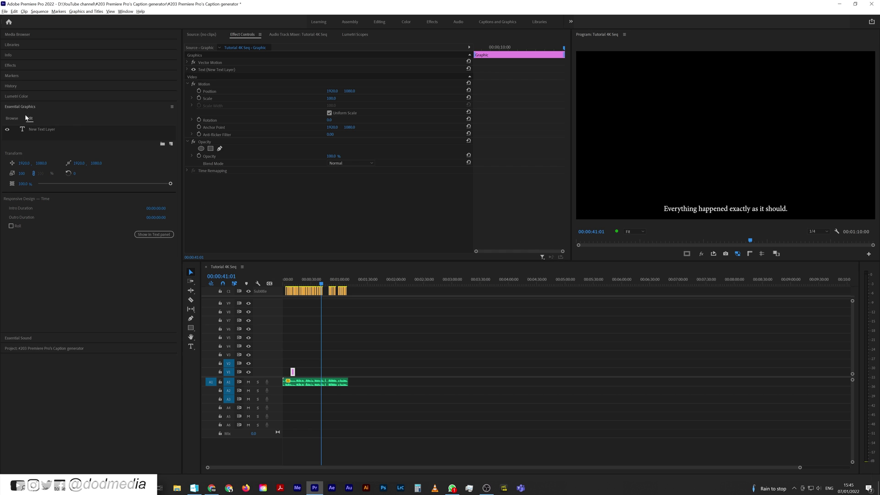
Step: Fit the sequence in the timeline and select the first caption clip
click(287, 280)
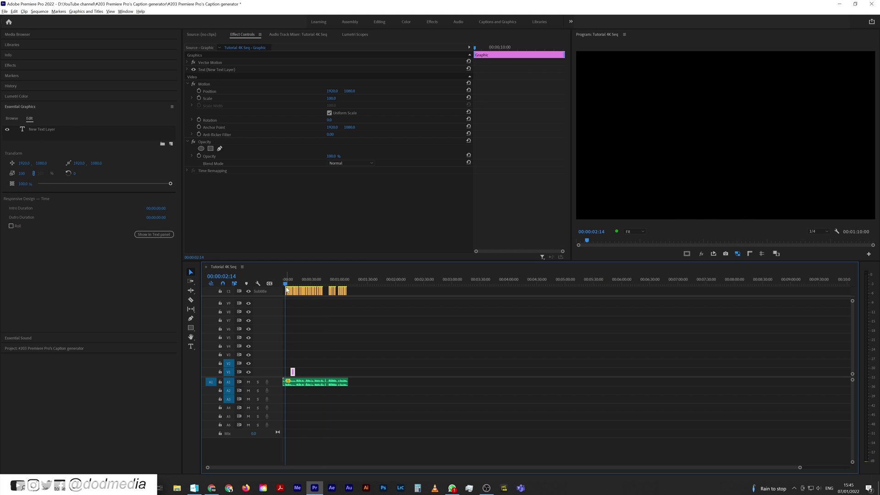
key(equal)
key(equal)
key(equal)
key(equal)
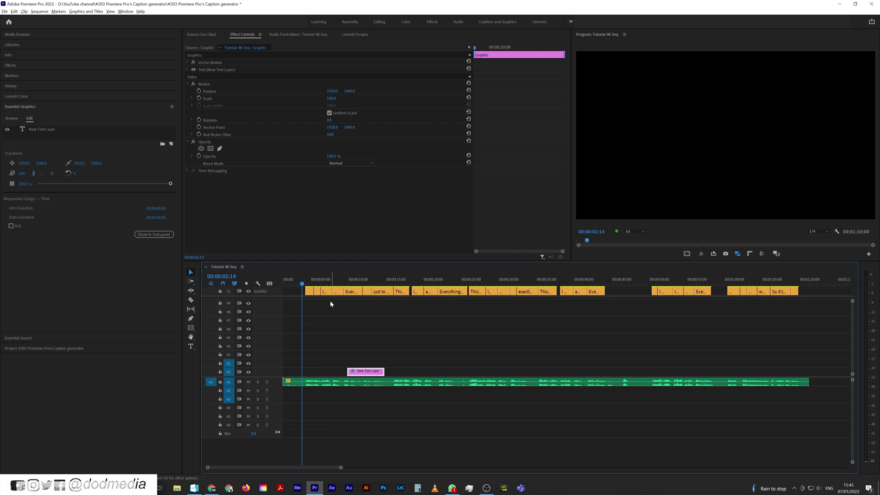
click(308, 281)
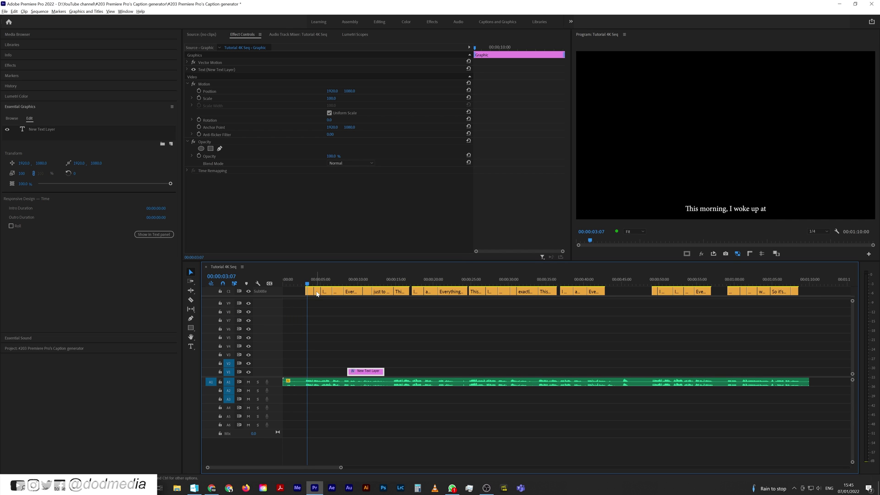
click(310, 293)
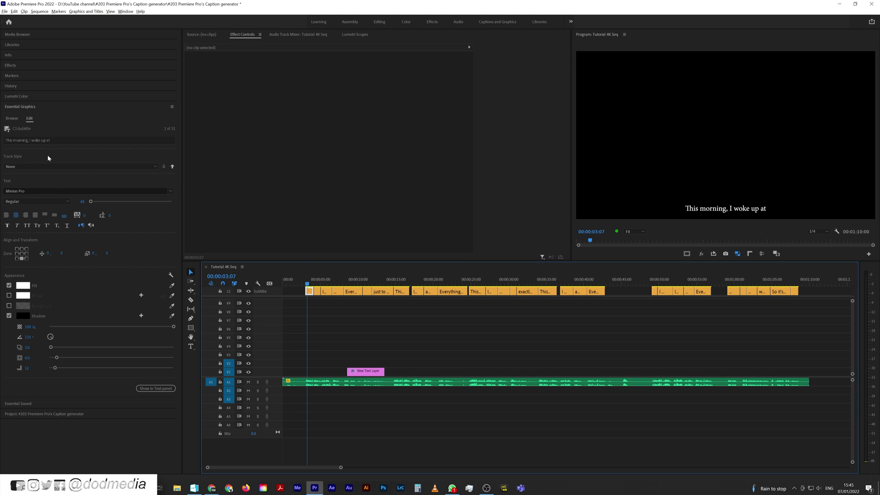
Step: Set the first caption to Arial Bold at a slightly smaller size
click(49, 189)
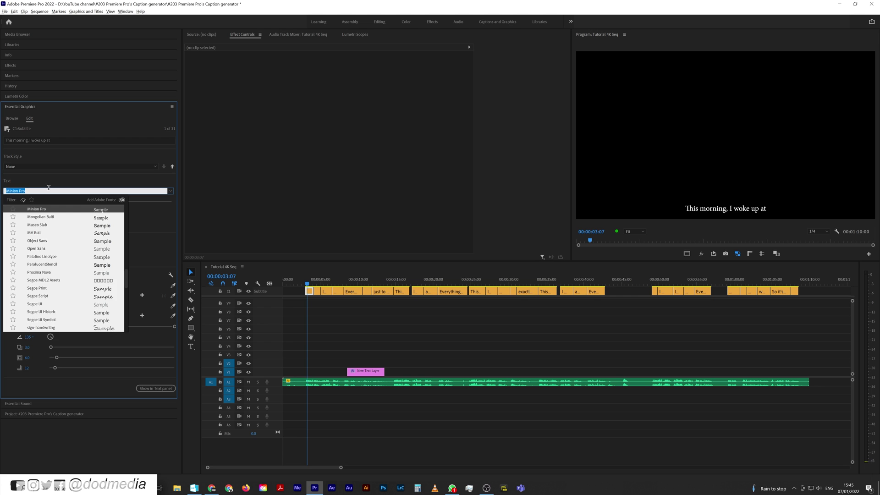
text(ari)
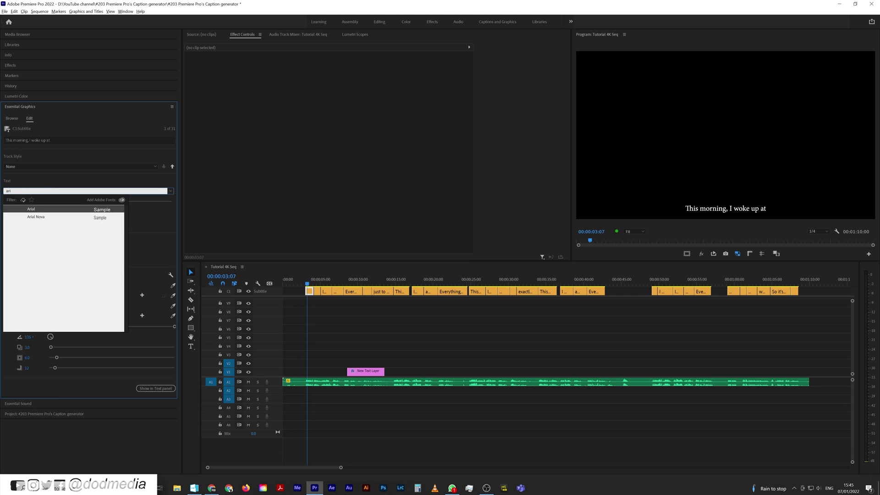
click(20, 208)
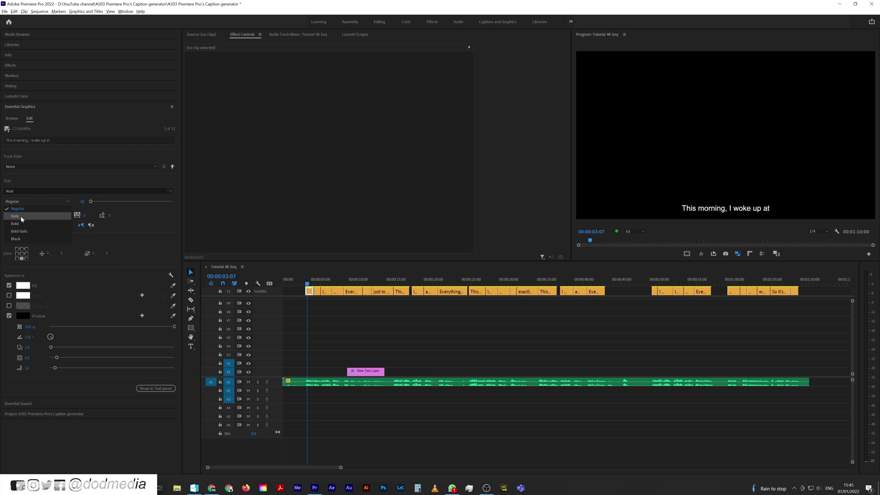
key(ctrl+b)
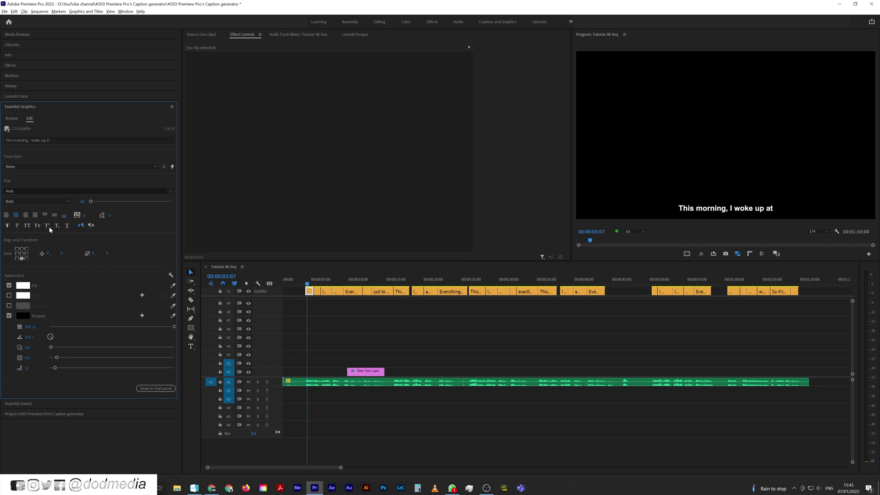
key(Return)
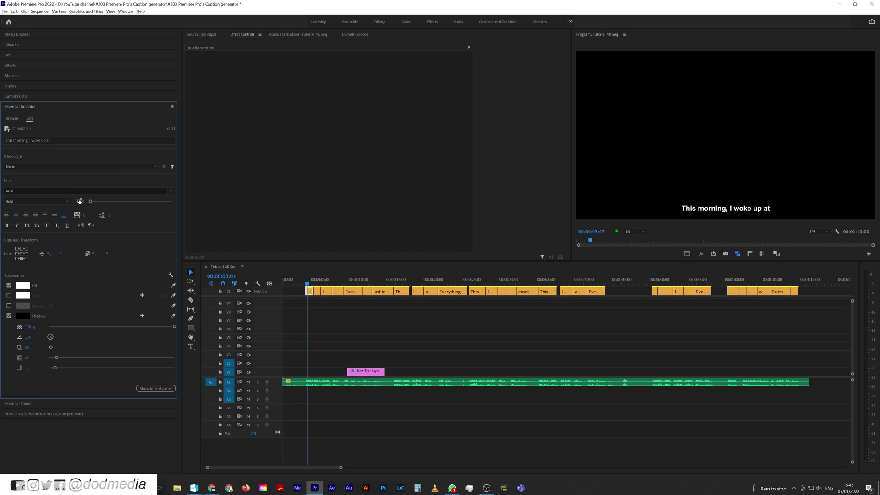
Step: Preview later captions, including '7:00 a.m.,', then return to the restyled first caption
click(331, 280)
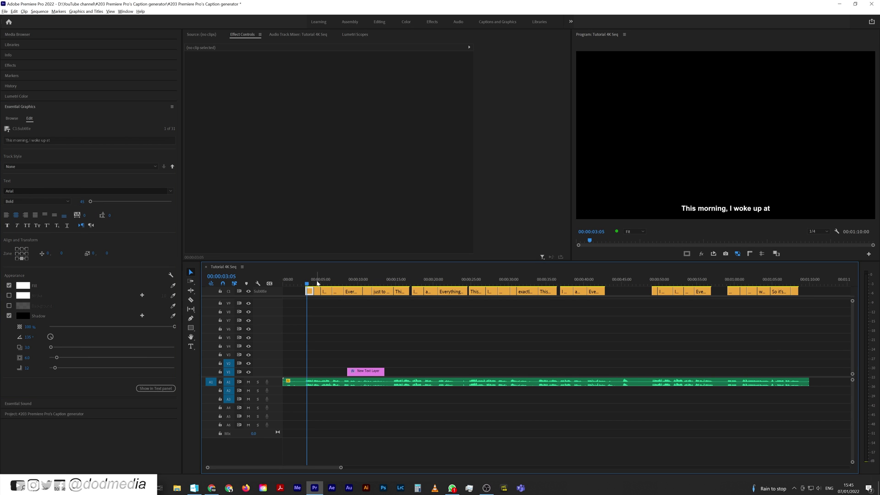
click(319, 282)
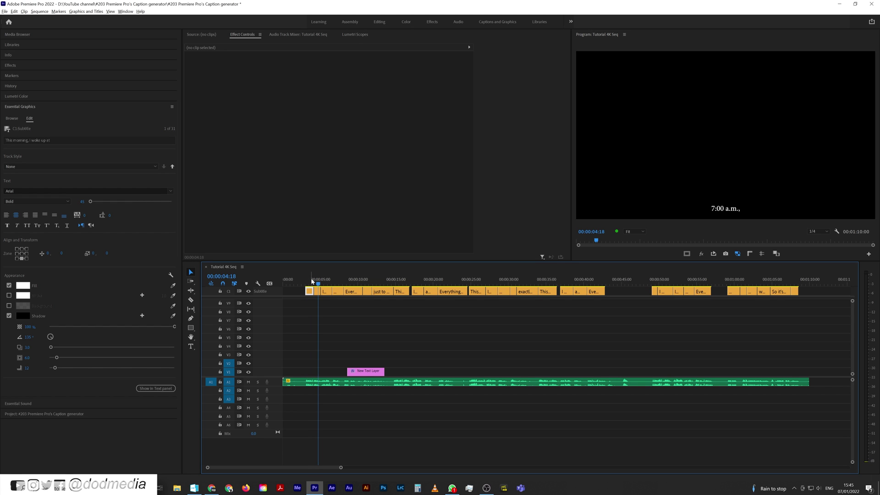
click(311, 281)
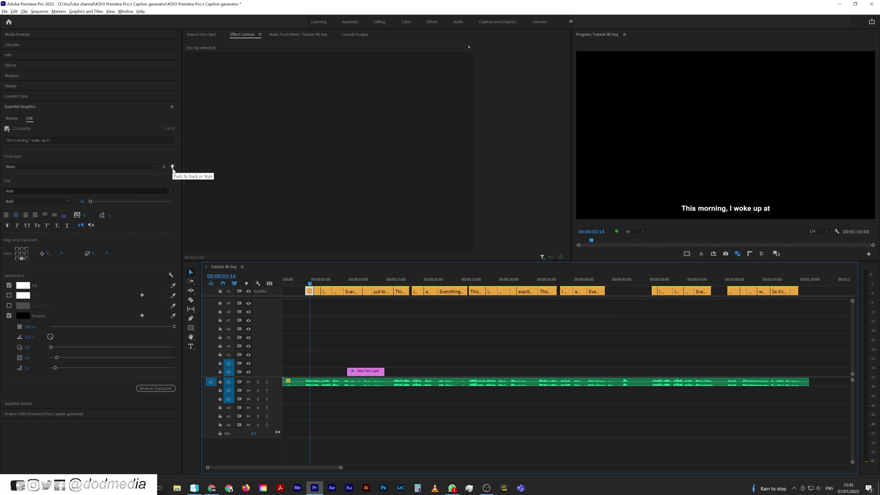
Step: Push the Arial Bold style to all captions on the track and preview one
click(172, 168)
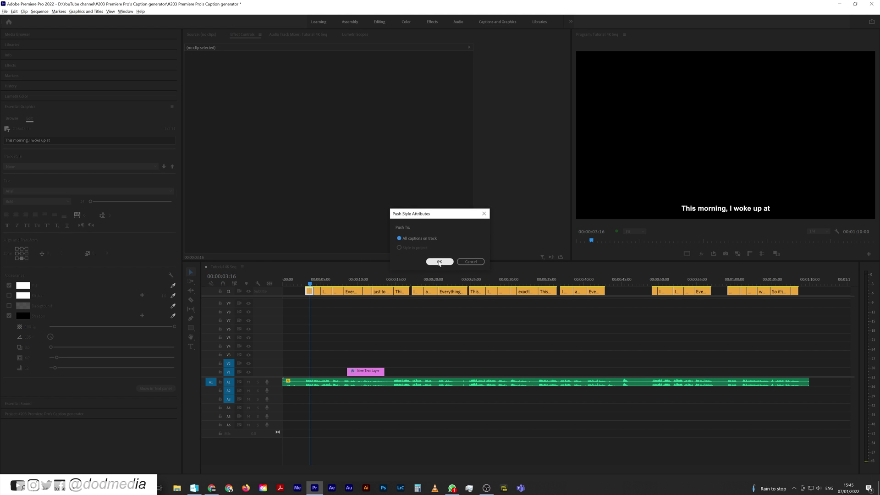
click(439, 260)
drag(339, 278, 377, 278)
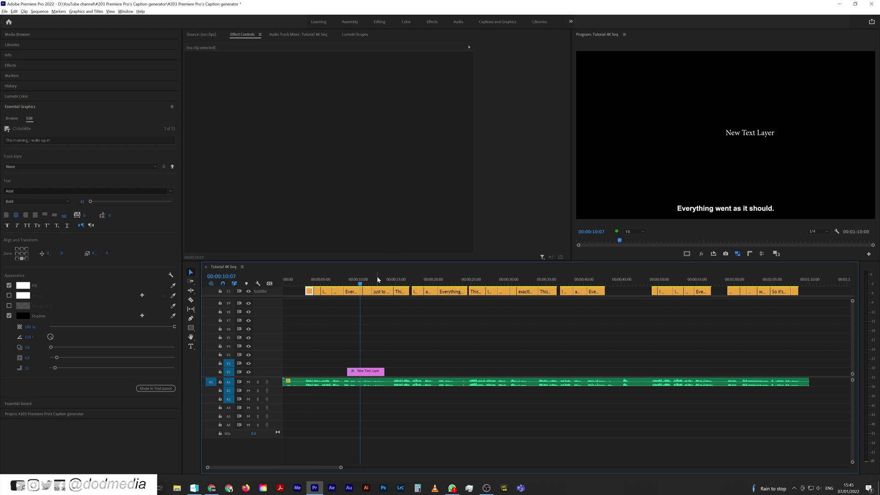
Step: Delete the New Text Layer graphic and check the caption around 18 seconds
click(380, 371)
key(Delete)
click(422, 276)
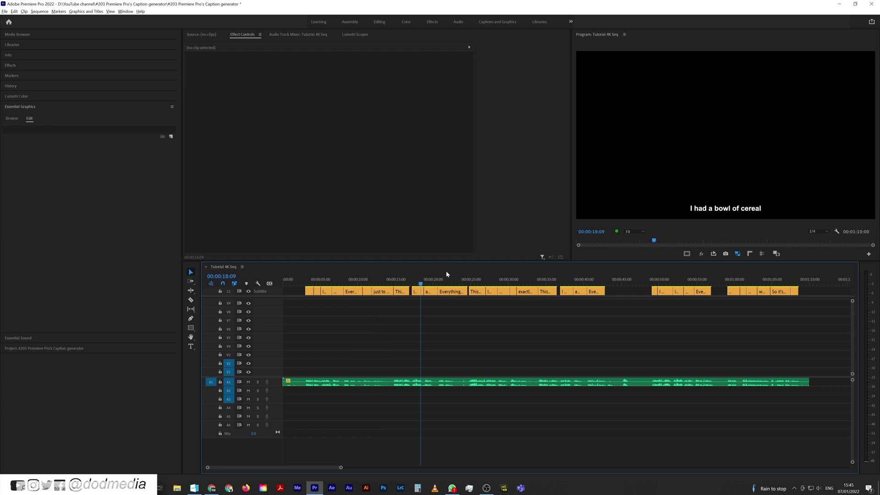
click(467, 274)
drag(490, 283, 594, 279)
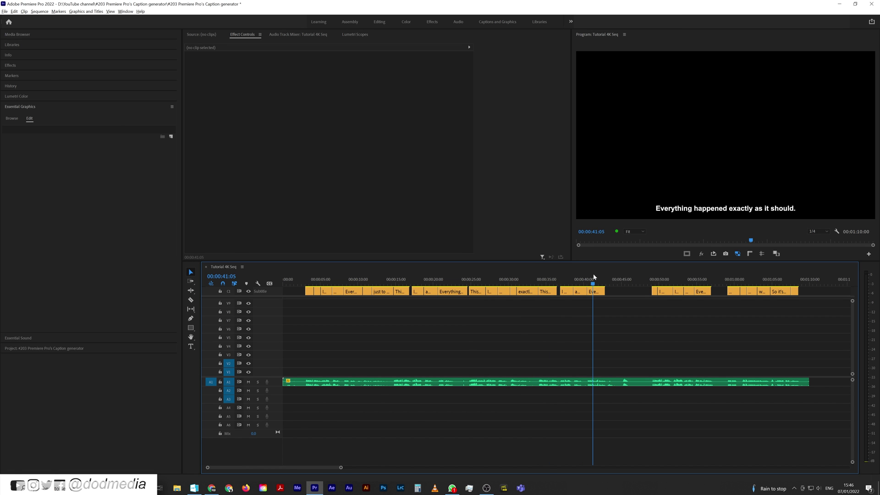